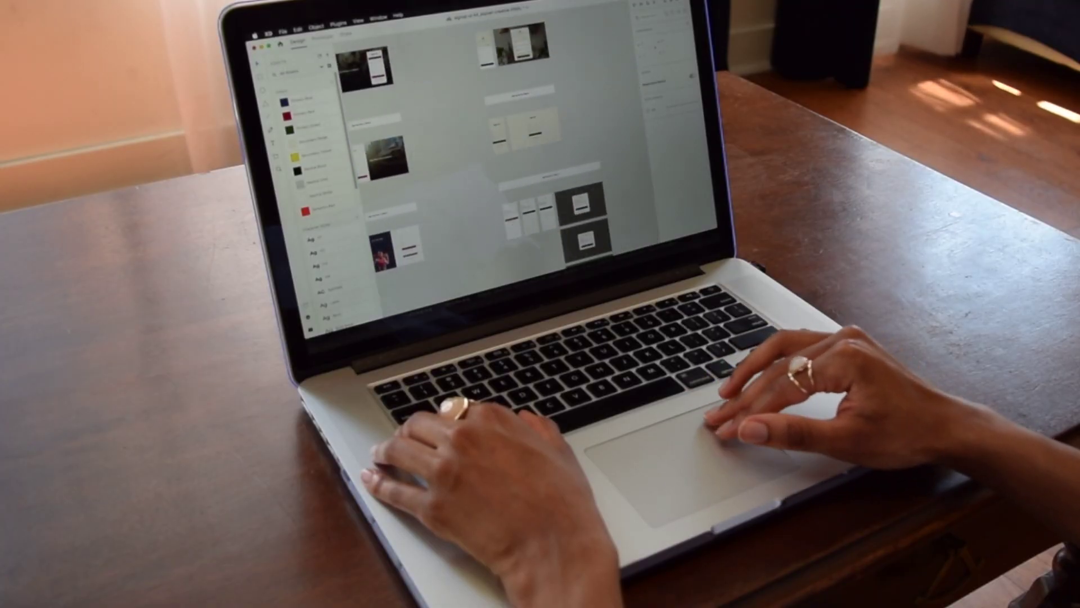
- In the Sign Up preview, select the email field and swap two topic-grid rows
scroll(506, 169, "up", 5)
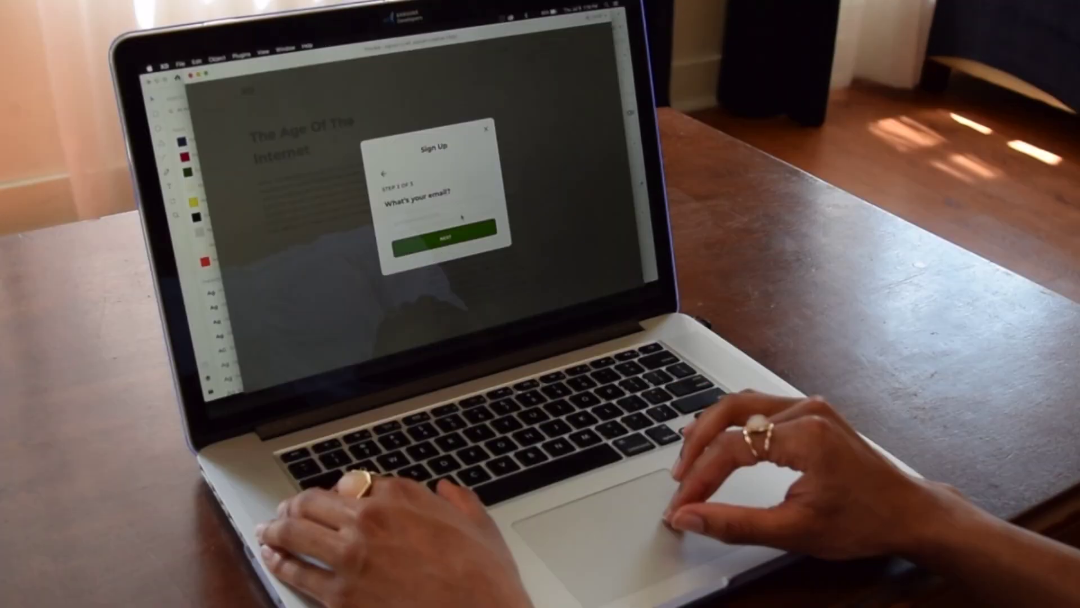
left_click(461, 217)
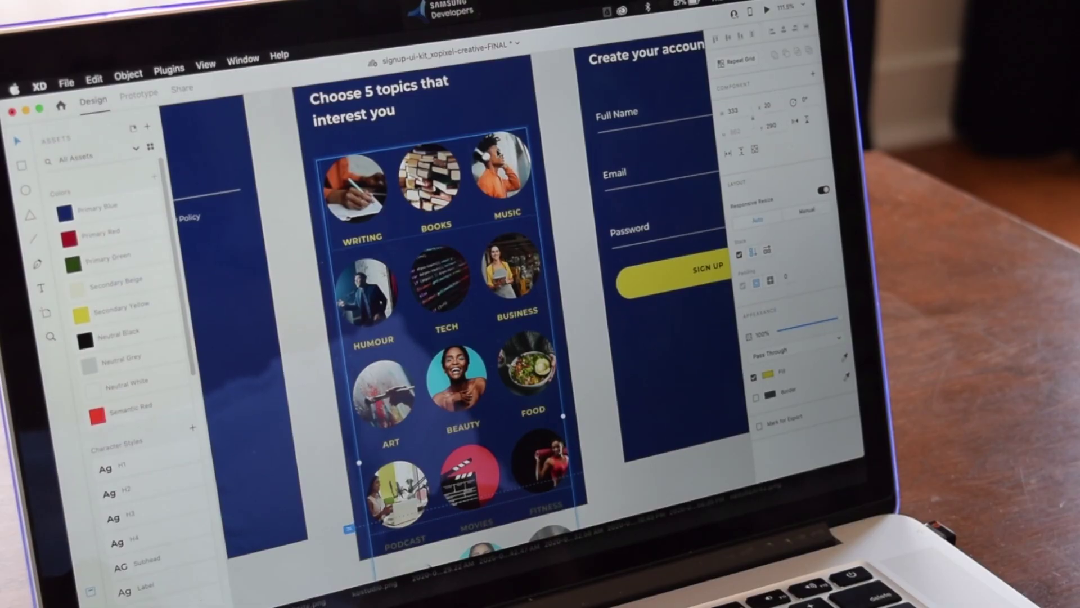
left_click_drag(501, 186, 513, 301)
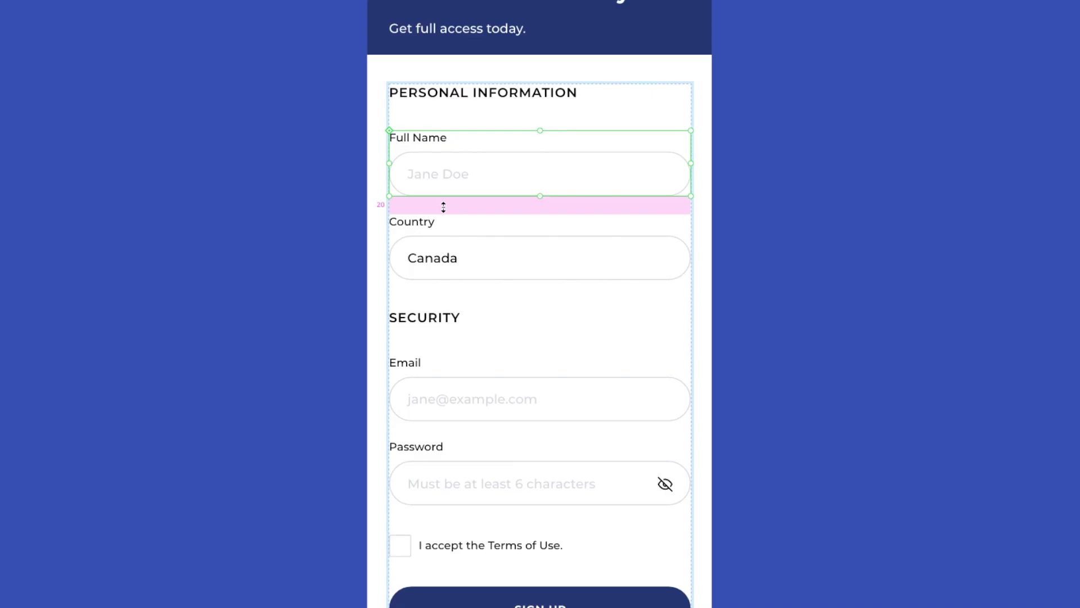
- Set the stacked-field gap to 20, moving ART, BEAUTY, FOOD below BOOKS and TECH up
left_click_drag(444, 205, 459, 222)
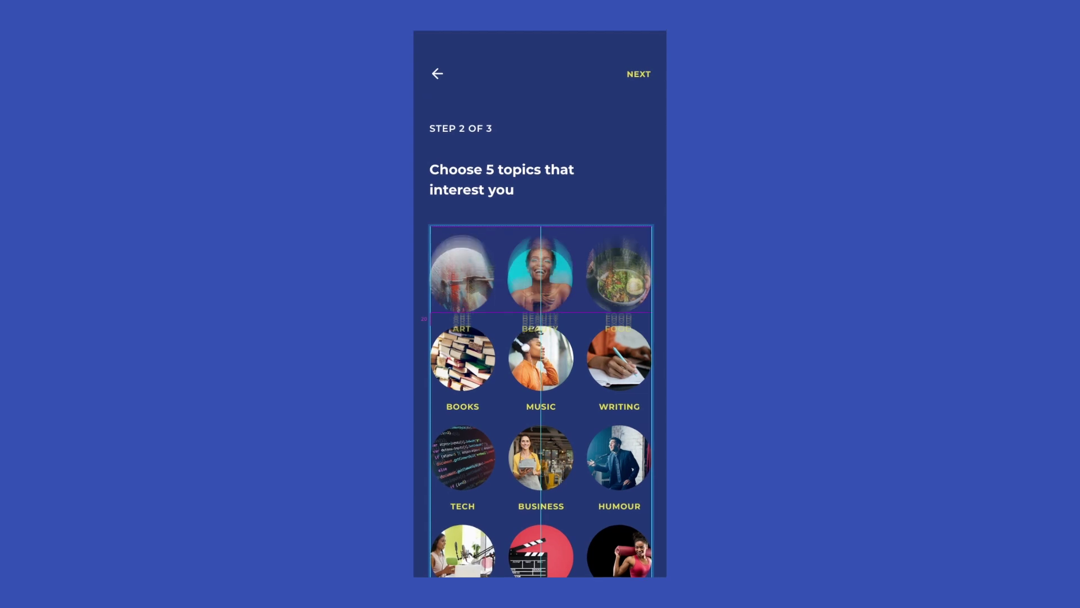
left_click_drag(541, 331, 540, 394)
left_click_drag(537, 447, 629, 377)
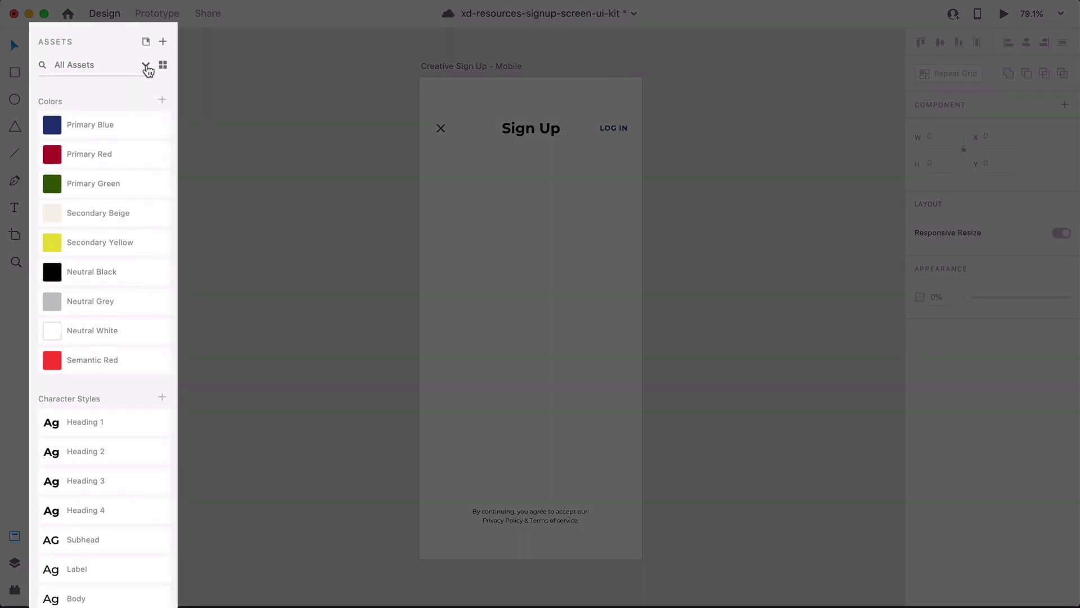
- Filter Assets to Components, place a default-input on the artboard and edit its Label
left_click(142, 74)
left_click(113, 168)
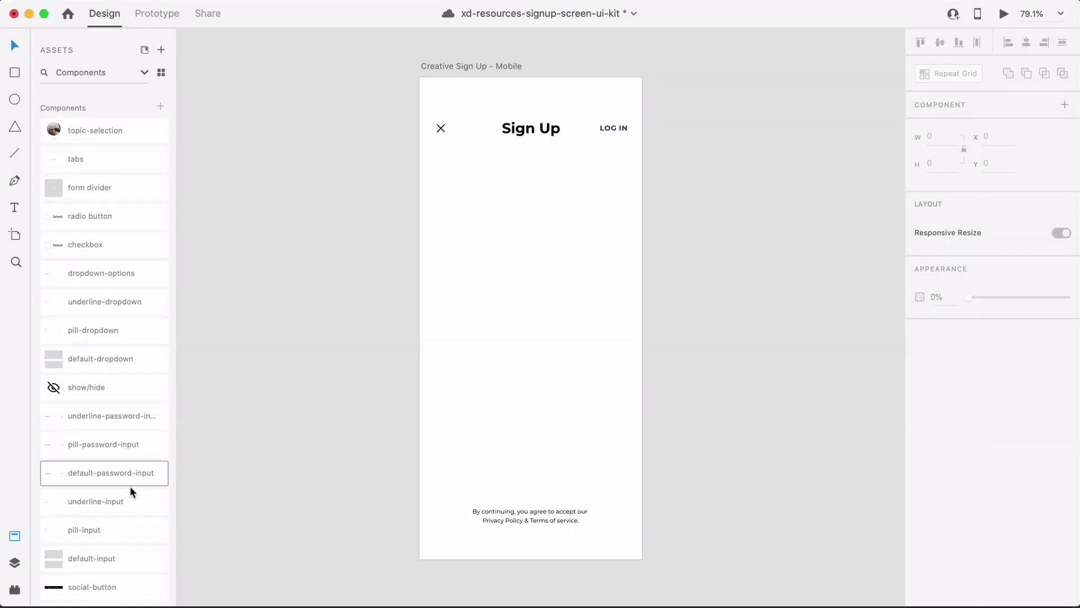
left_click_drag(130, 558, 550, 187)
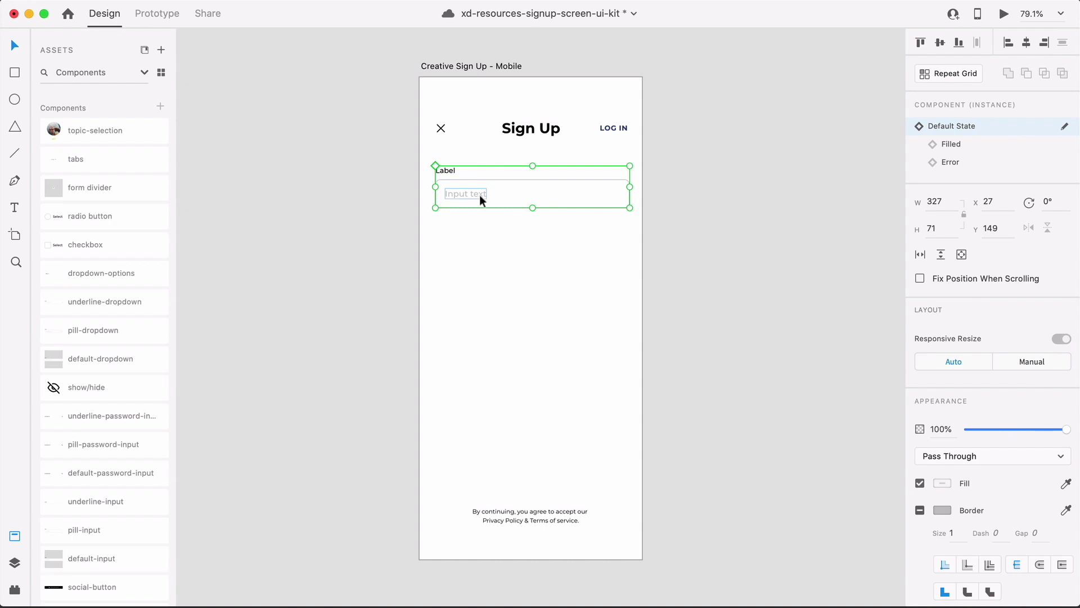
double_click(445, 177)
double_click(445, 177)
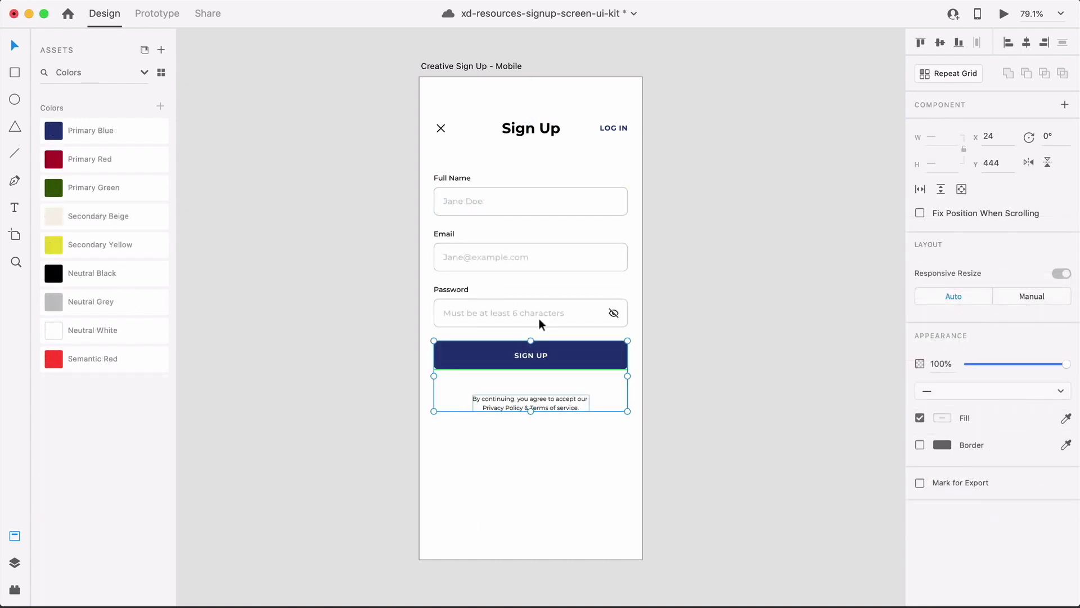
- Group the footer, Full Name, Email and Password fields into one form and make it a stack
left_click(538, 309, "shift")
left_click(538, 260, "shift")
left_click(545, 198, "shift")
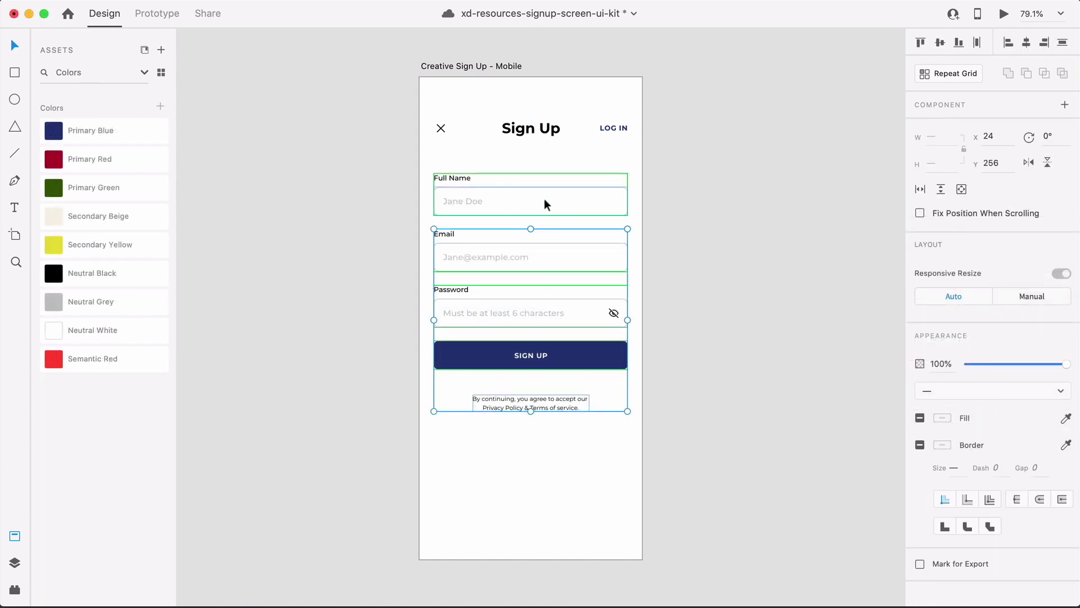
key("super+g")
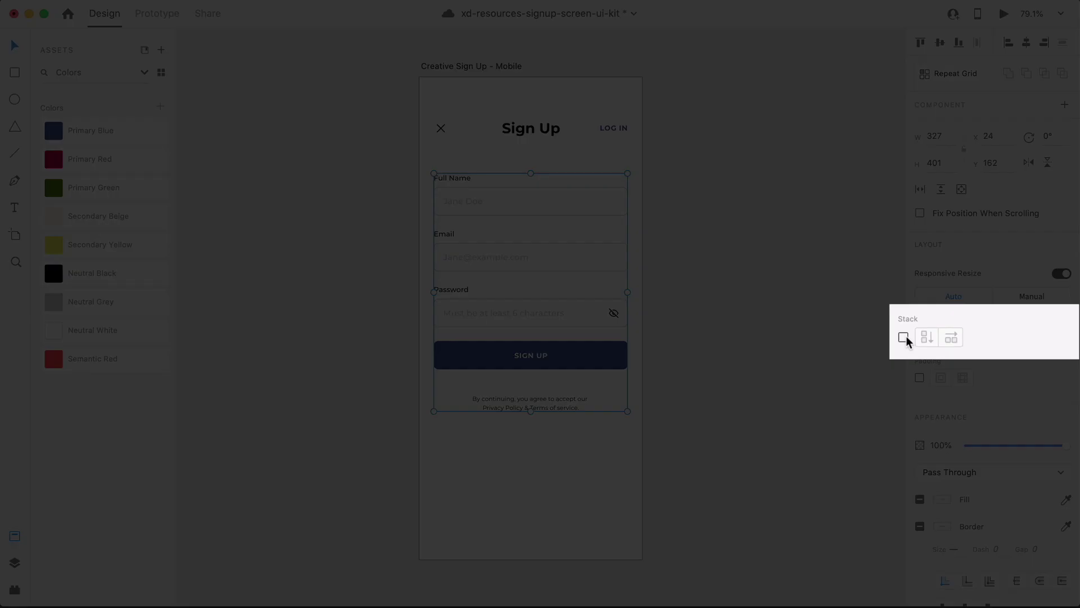
left_click(919, 337)
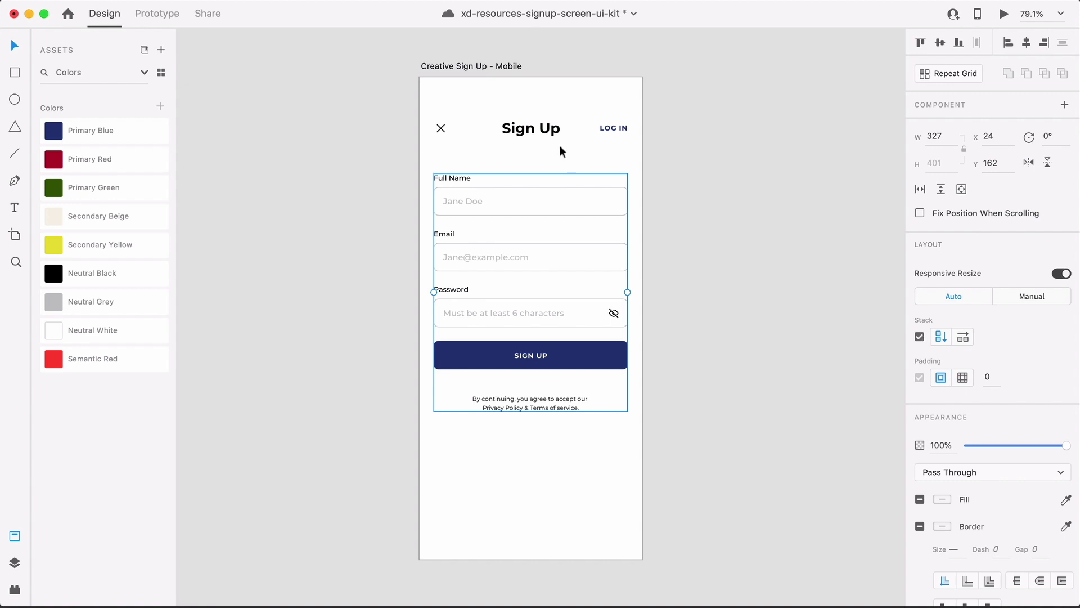
- Widen the stacked field gaps to 35 and add a checkbox component to the form
double_click(532, 189)
left_click_drag(514, 220, 511, 218)
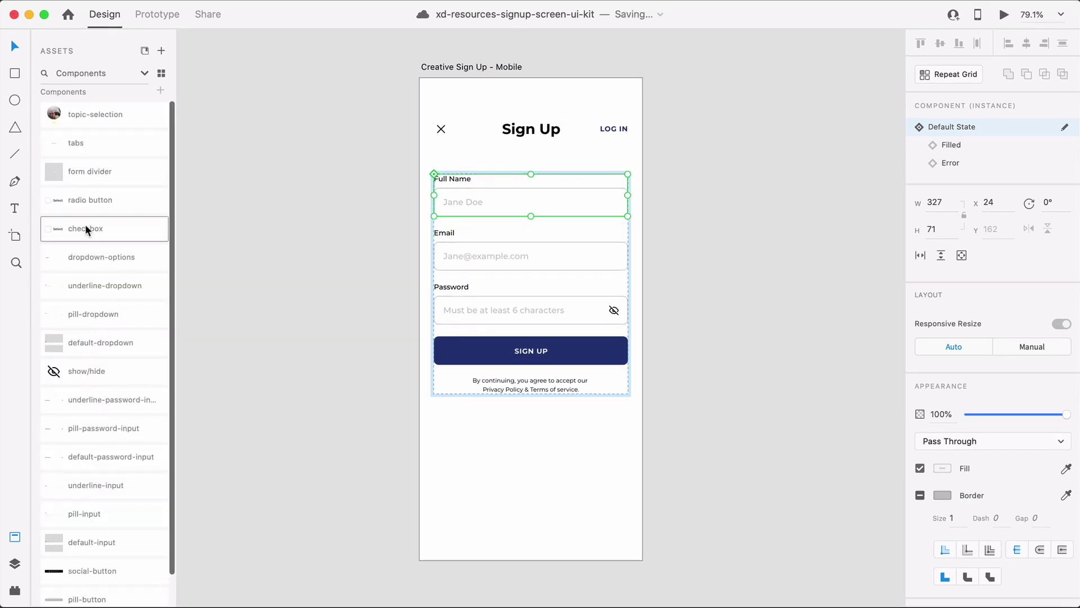
left_click_drag(86, 224, 495, 335)
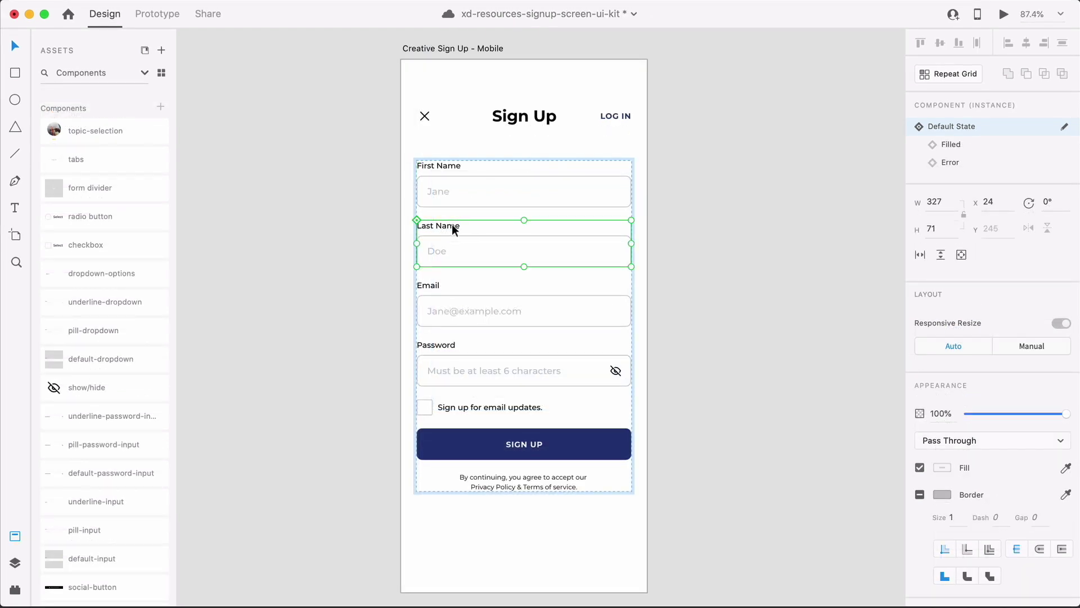
- Reorder the stack: Last Name below Email, First Name repositioned, Password moved up
left_click_drag(452, 224, 451, 284)
left_click_drag(450, 161, 450, 214)
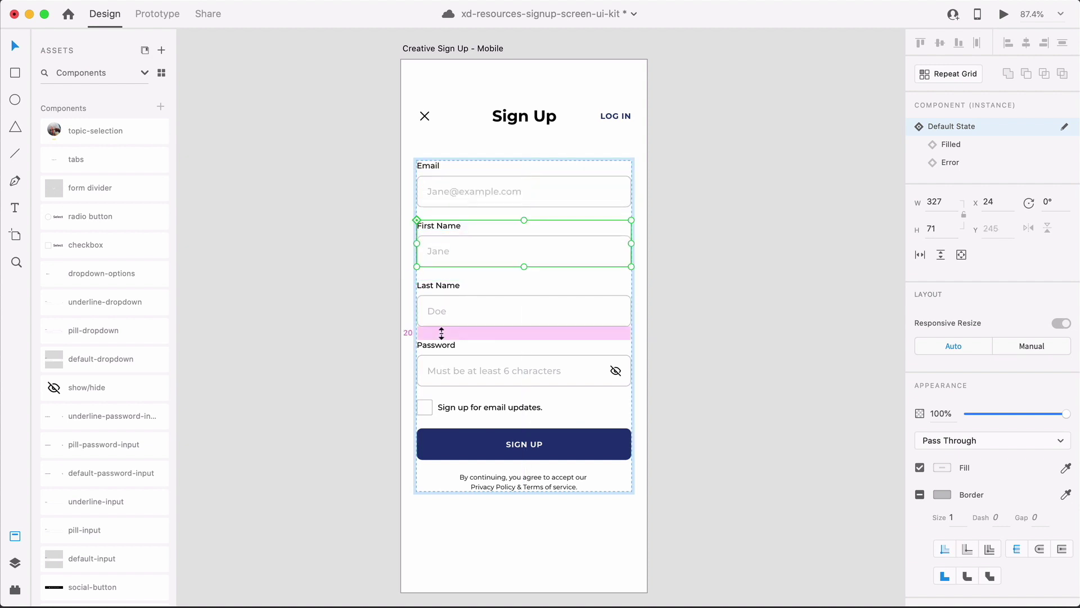
left_click_drag(439, 345, 443, 225)
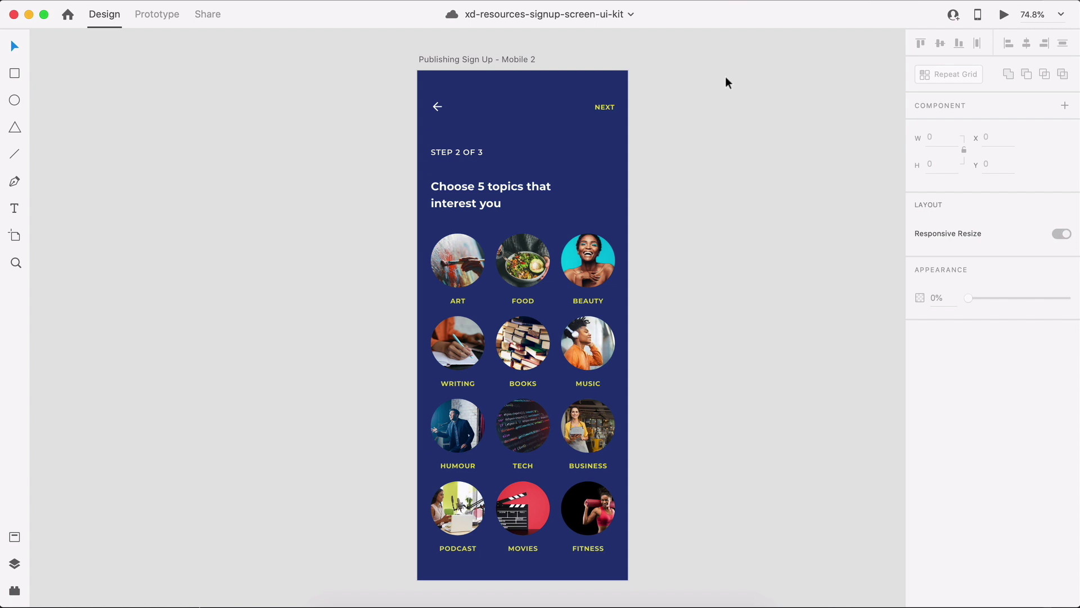
- Group ART, FOOD and BEAUTY into a row, then undo a trial BUSINESS reorder
left_click(455, 264)
left_click(523, 263, "shift")
left_click(588, 261, "shift")
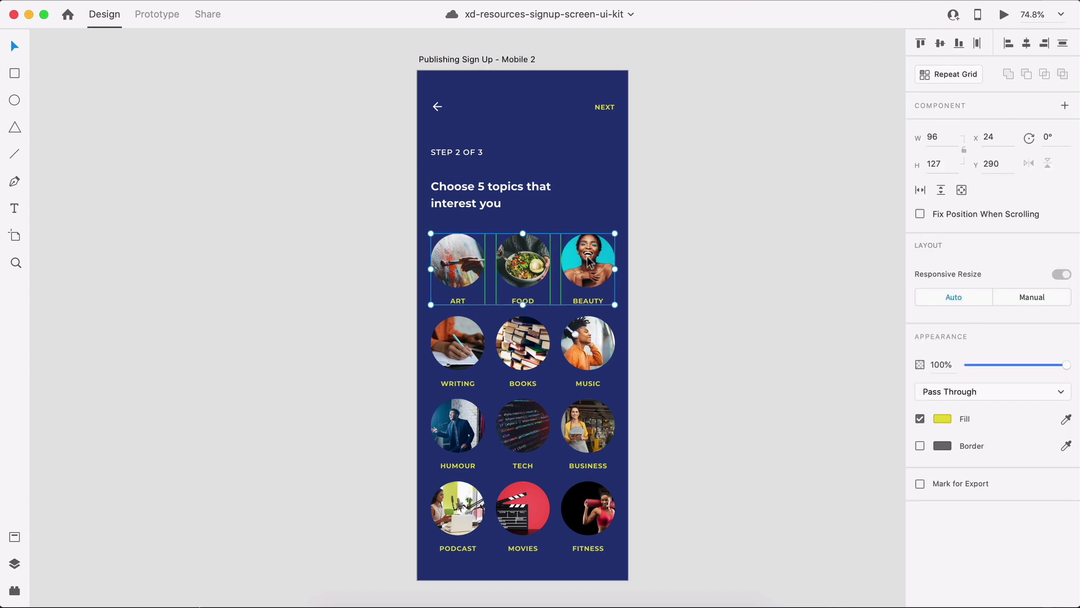
key("super+g")
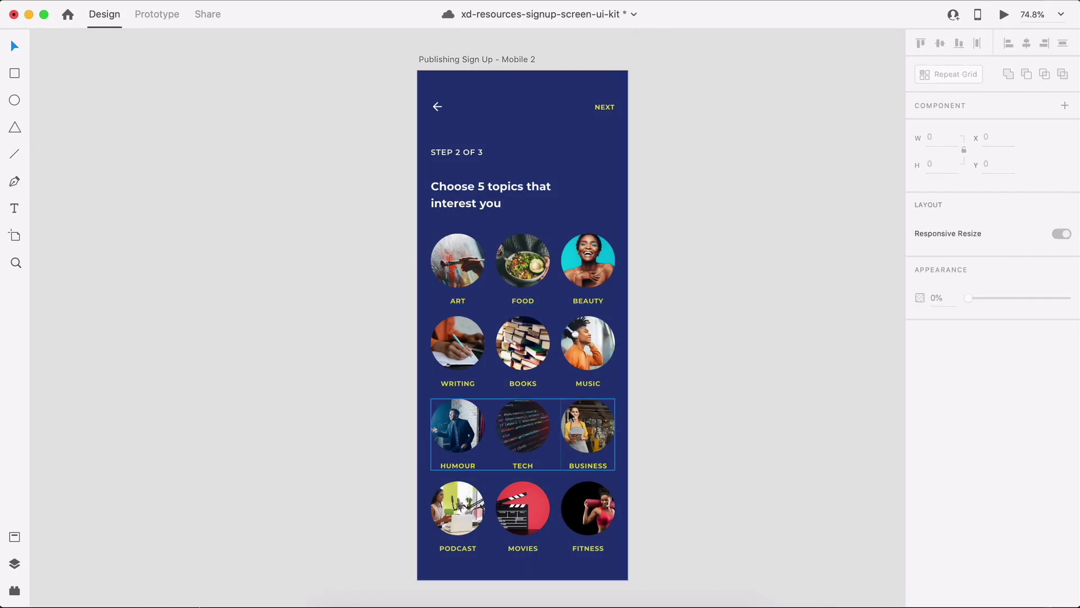
left_click_drag(587, 425, 513, 419)
key("super+z")
key("super+z")
key("super+z")
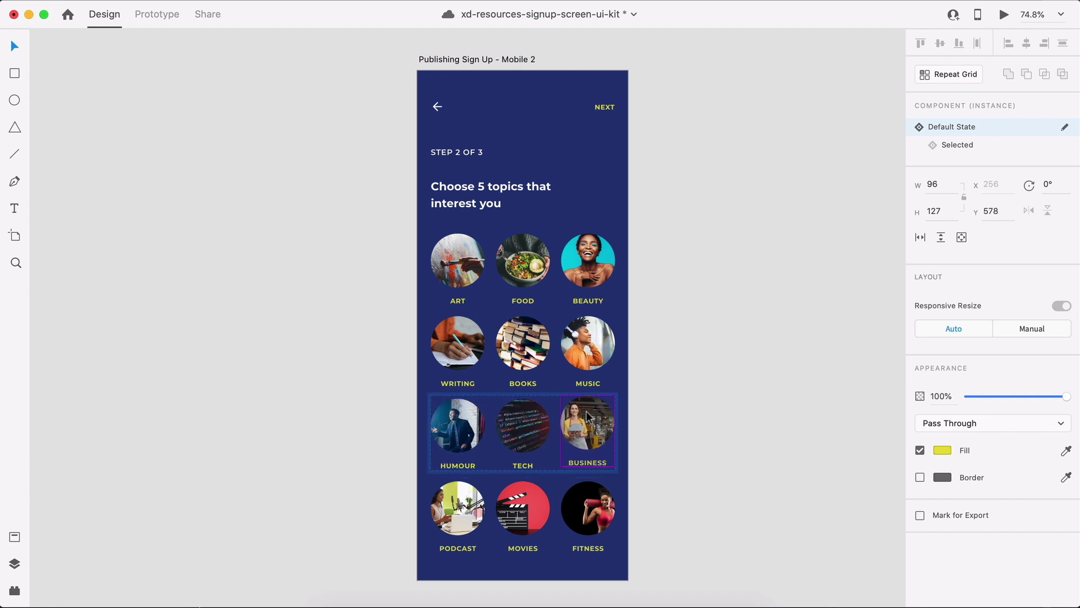
key("super+z")
key("super+z")
key("super+z")
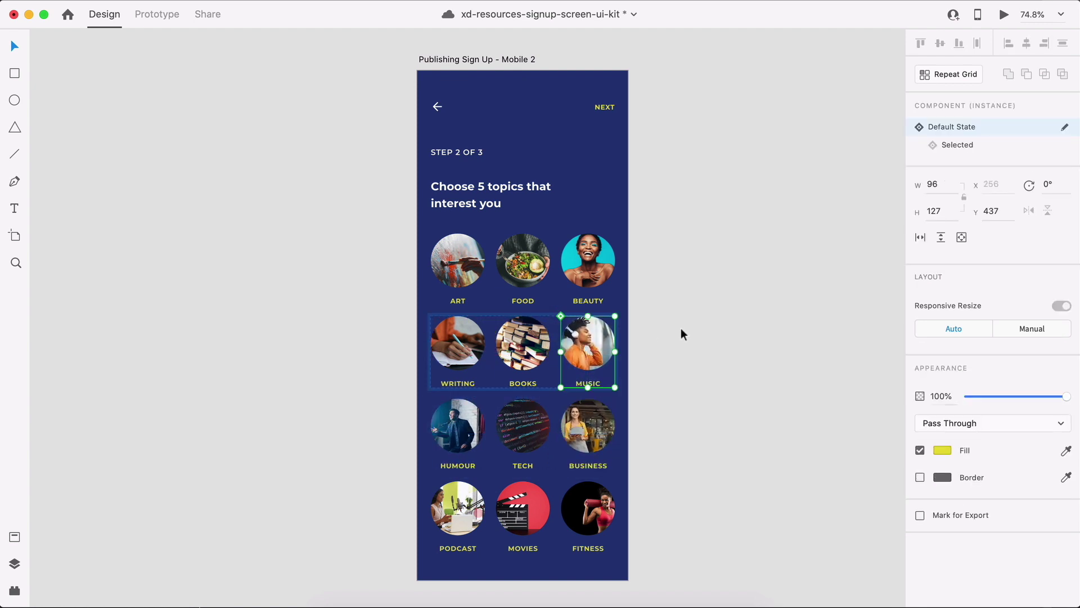
- Combine the four topic rows into a vertical stack
left_click(680, 328)
left_click(467, 264)
left_click(524, 346, "shift")
left_click(581, 421, "shift")
left_click(522, 543, "shift")
left_click(919, 337)
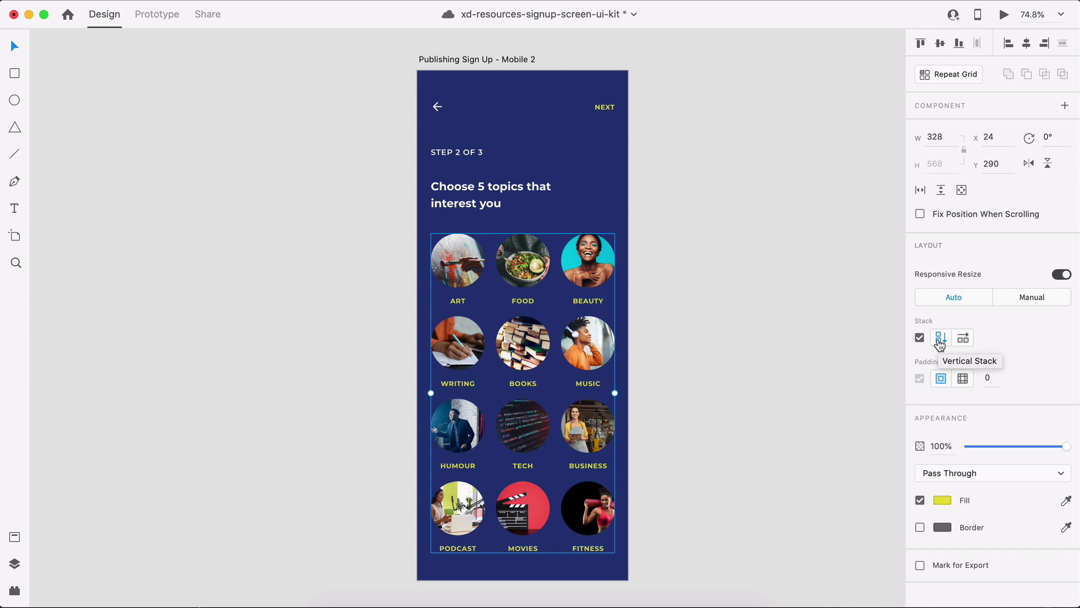
- Move the WRITING and HUMOUR rows, and swap FITNESS with MOVIES and MUSIC with BOOKS
left_click_drag(588, 264, 594, 360)
left_click_drag(588, 506, 523, 444)
left_click_drag(523, 509, 588, 509)
left_click_drag(581, 289, 524, 265)
- Put HUMOUR above WRITING, ART, BEAUTY, FOOD on top, and WRITING at the bottom
left_click(521, 316)
left_click_drag(521, 316, 523, 301)
left_click(525, 491)
left_click_drag(525, 490, 523, 264)
left_click(523, 433)
left_click_drag(524, 434, 514, 511)
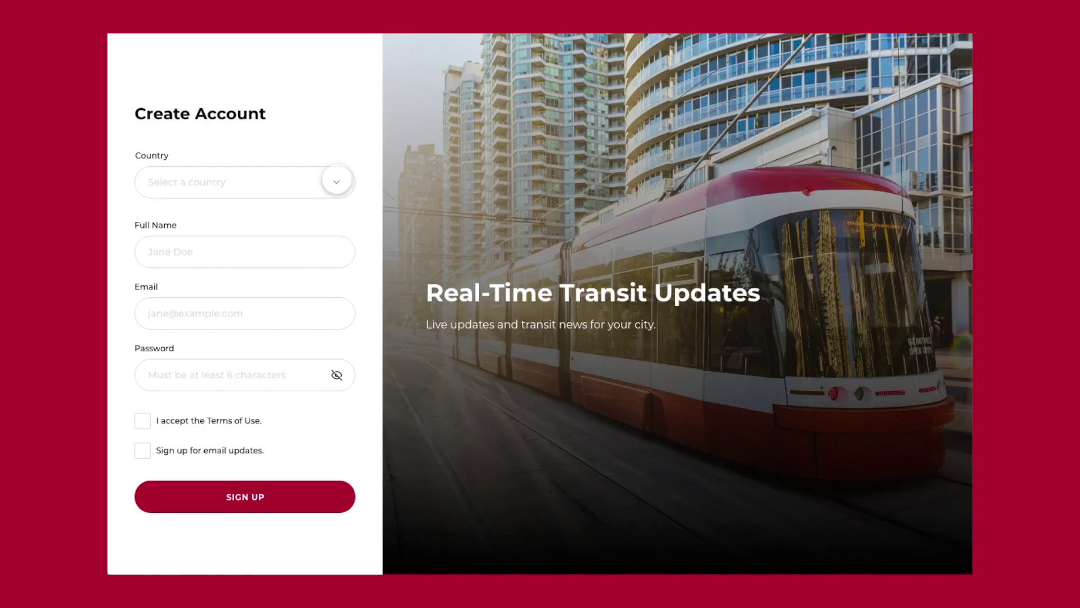
left_click(336, 181)
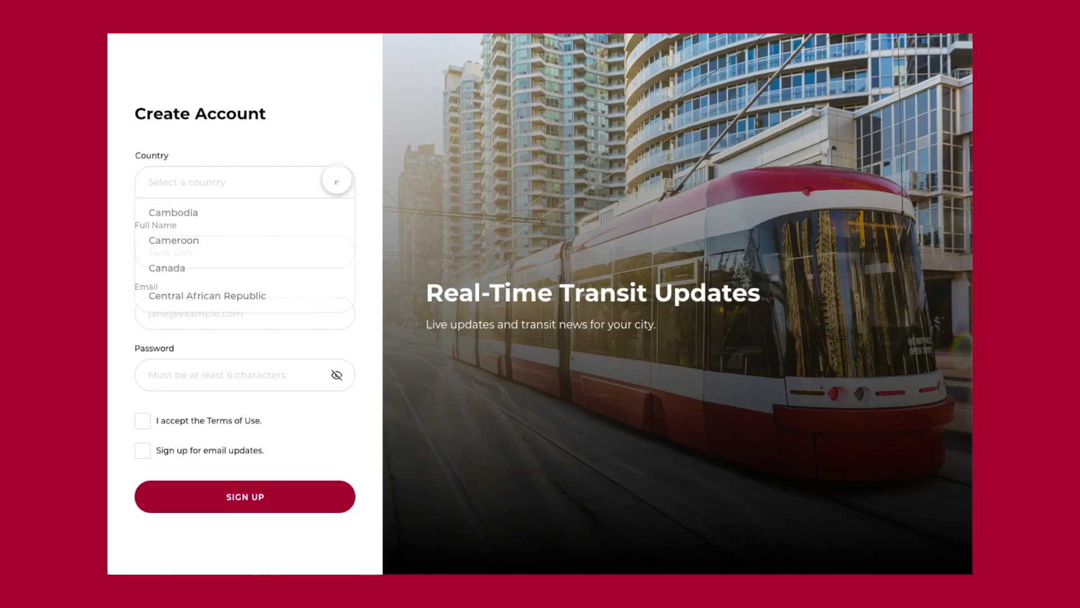
- Scroll the Country dropdown's list of countries down, up and down again
scroll(318, 260, "down", 2)
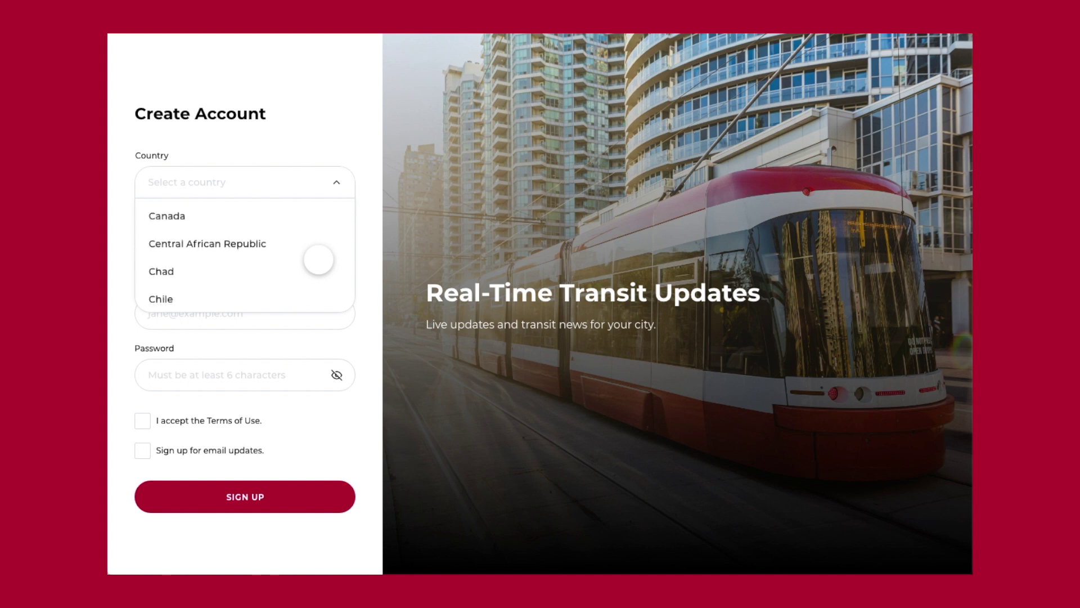
scroll(319, 259, "up", 2)
scroll(318, 259, "down", 2)
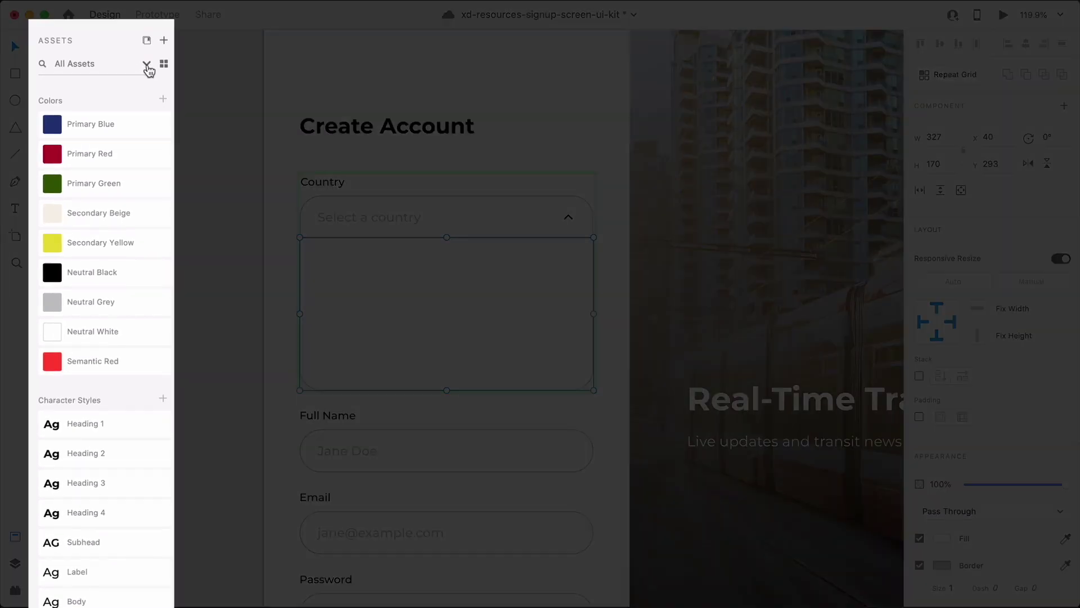
- Filter Assets to Components and fit a dropdown-options row inside the country dropdown
left_click(144, 73)
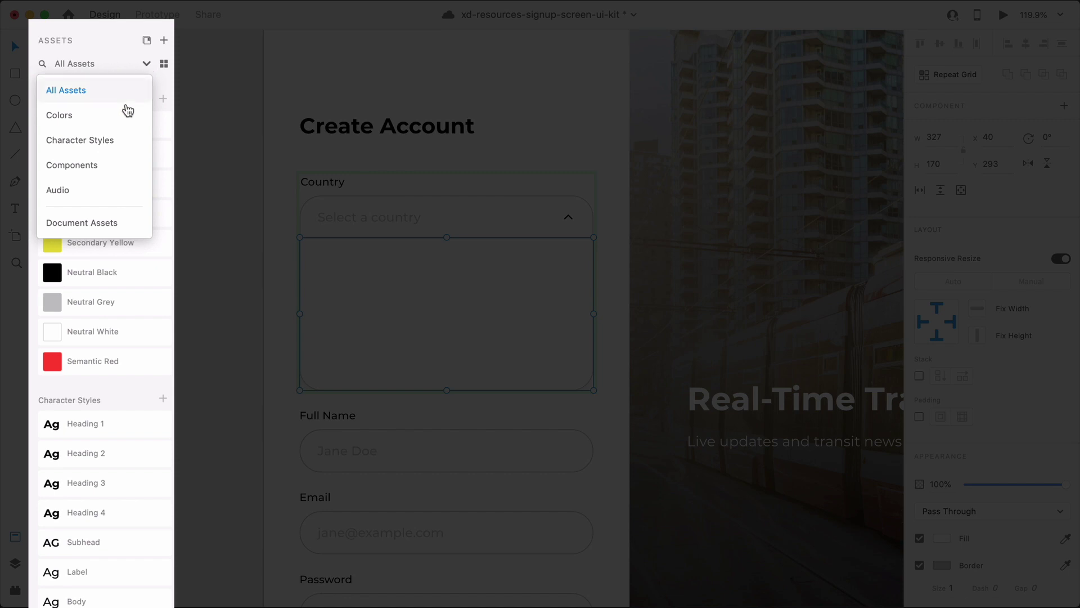
left_click(103, 167)
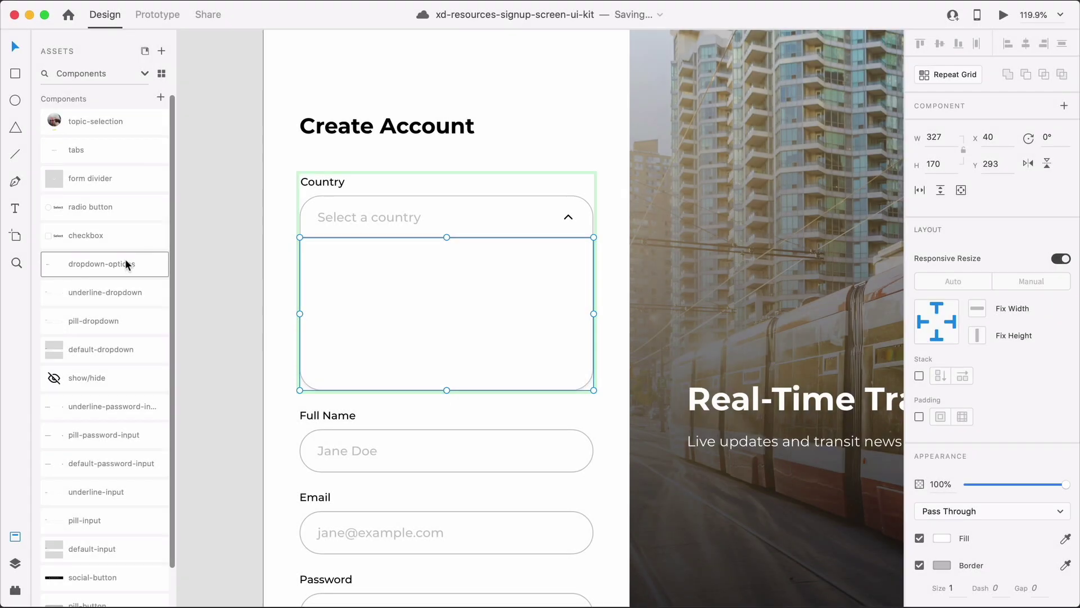
left_click_drag(127, 263, 444, 259)
left_click_drag(311, 265, 360, 259)
- Repeat the option row down the dropdown as a repeat grid, then ungroup it into rows
key("super+r")
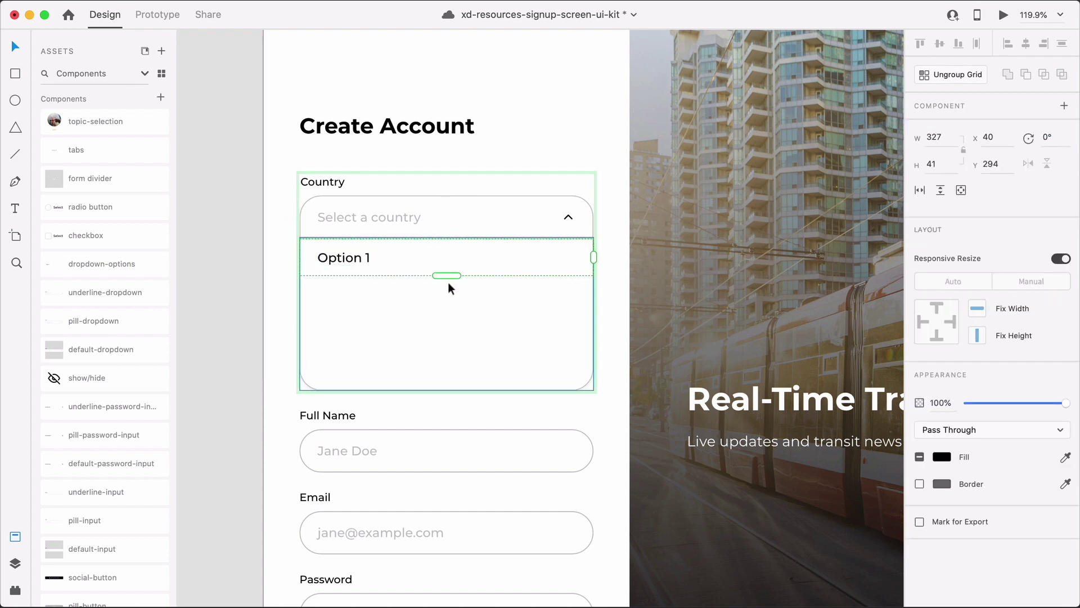
left_click_drag(450, 275, 447, 382)
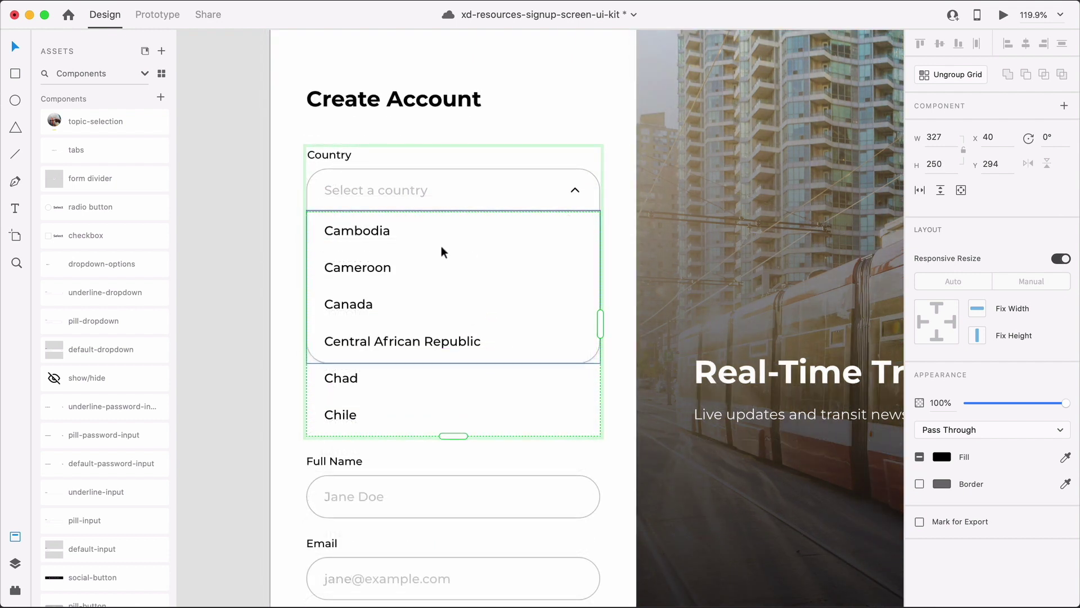
right_click(404, 271)
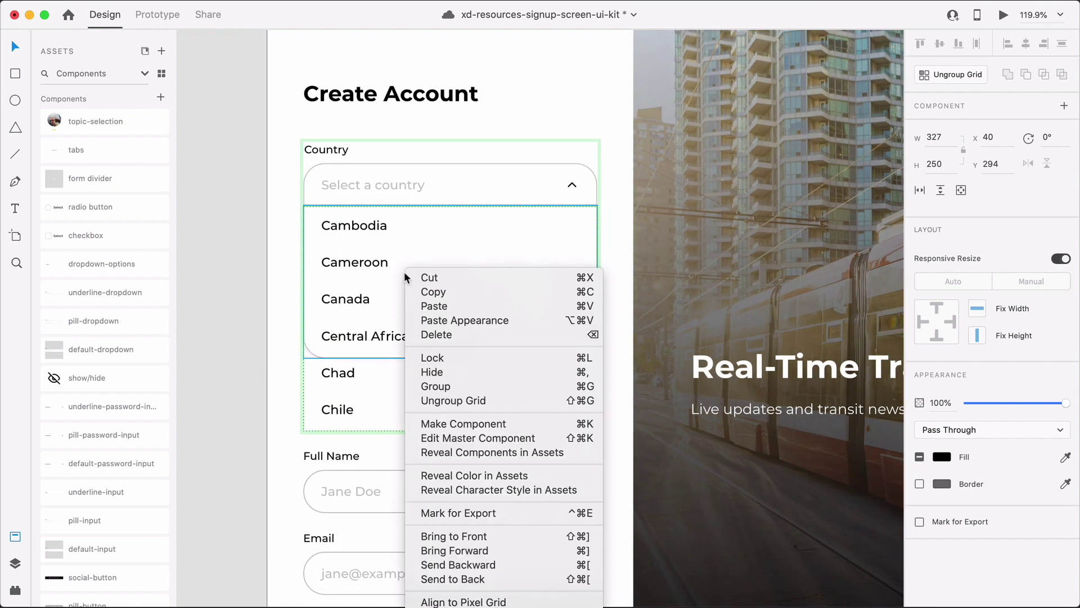
left_click(505, 400)
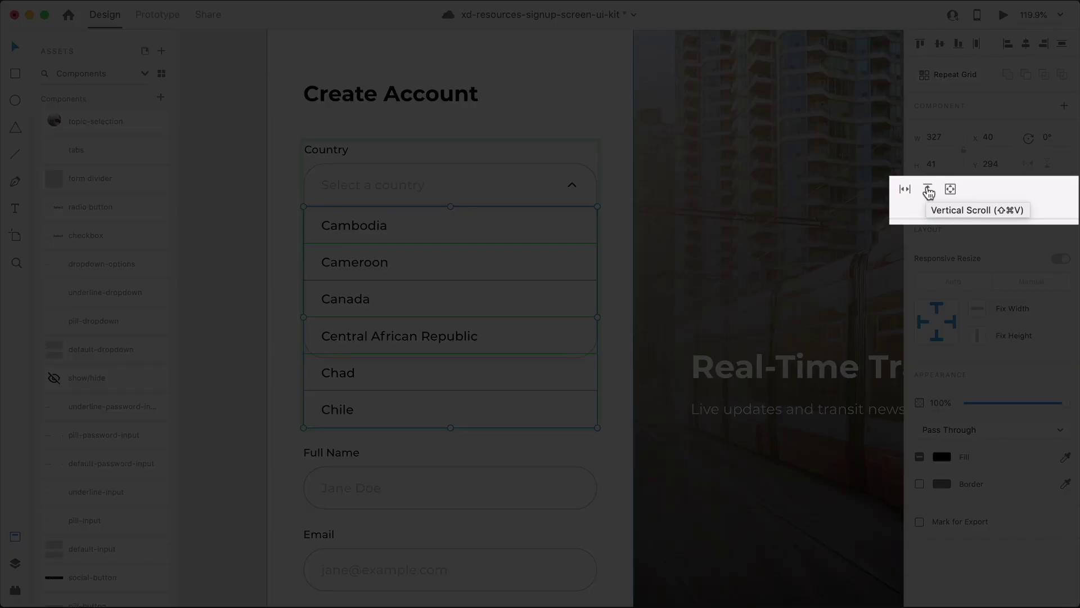
- Enable vertical scrolling on the country rows and size the viewport to four rows
left_click(940, 191)
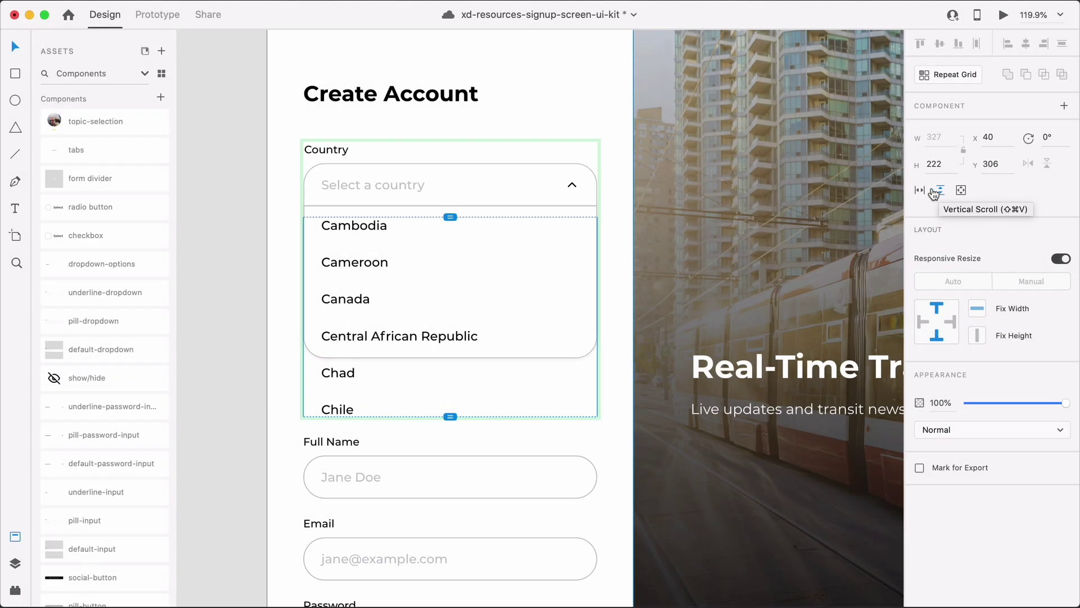
left_click_drag(451, 217, 450, 206)
left_click_drag(451, 418, 451, 361)
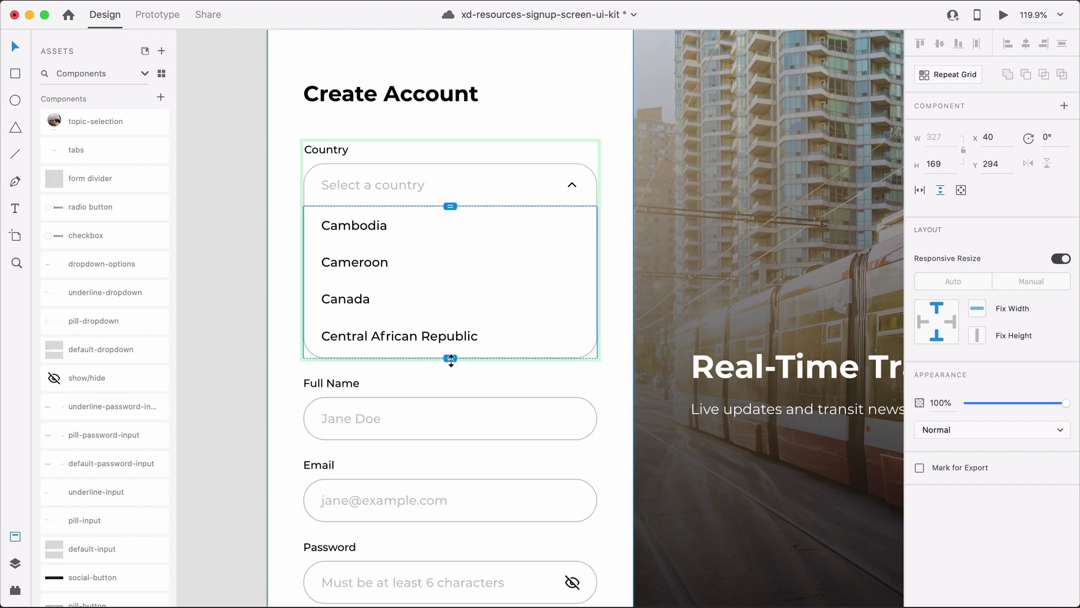
- Reset the country dropdown to Default State and open it in a live preview
left_click(452, 372)
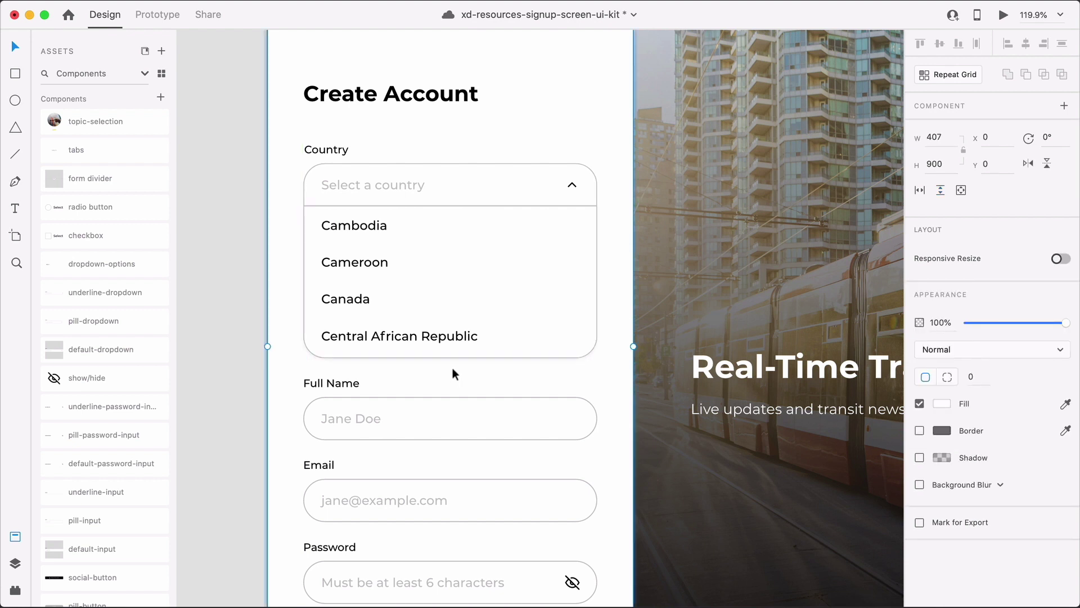
double_click(432, 220)
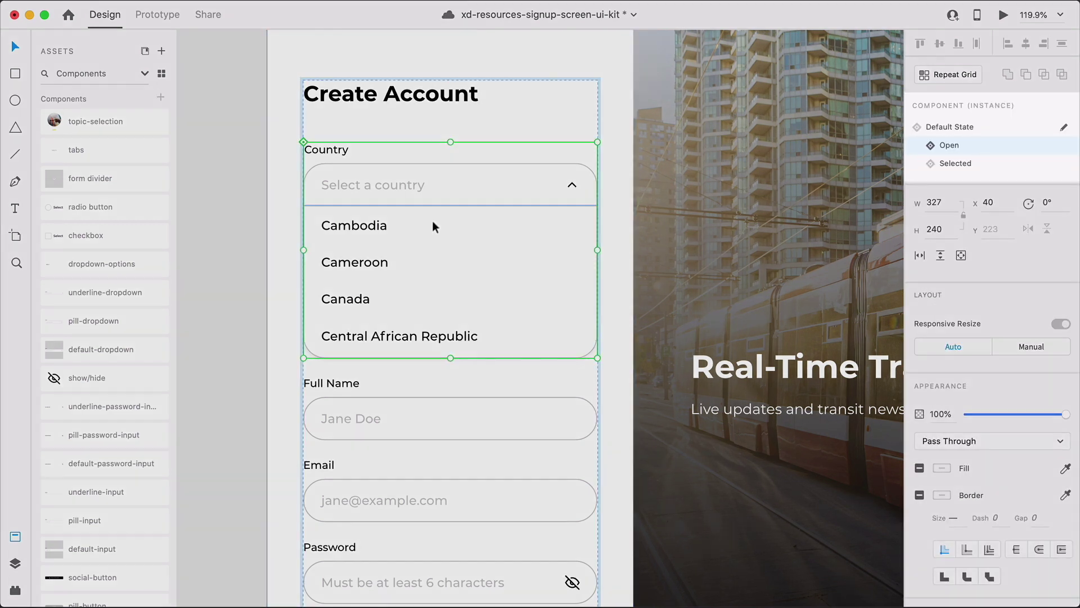
left_click(970, 125)
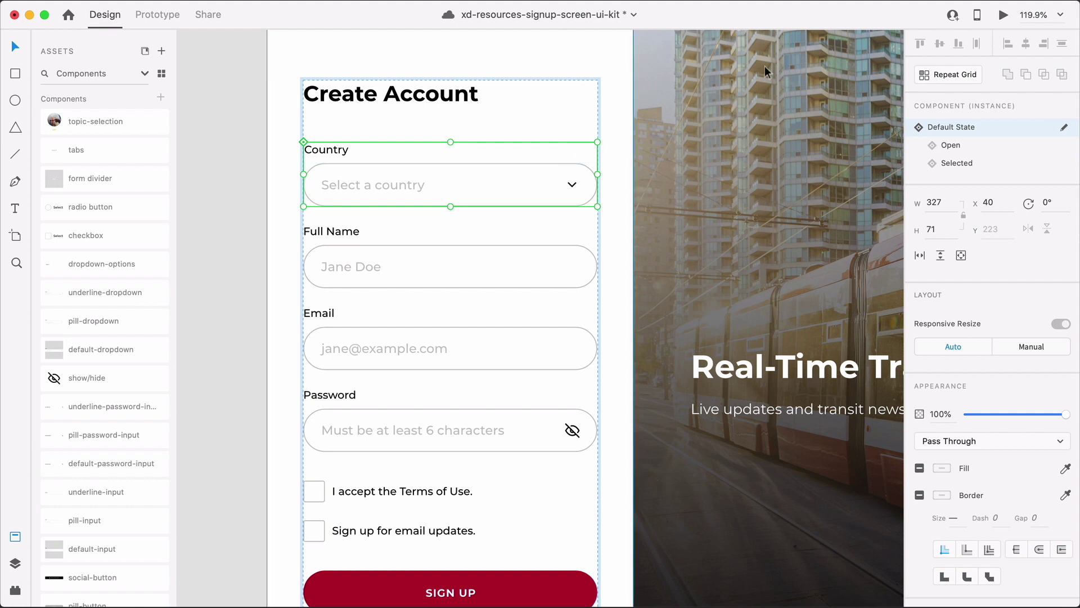
left_click(1003, 15)
left_click(242, 225)
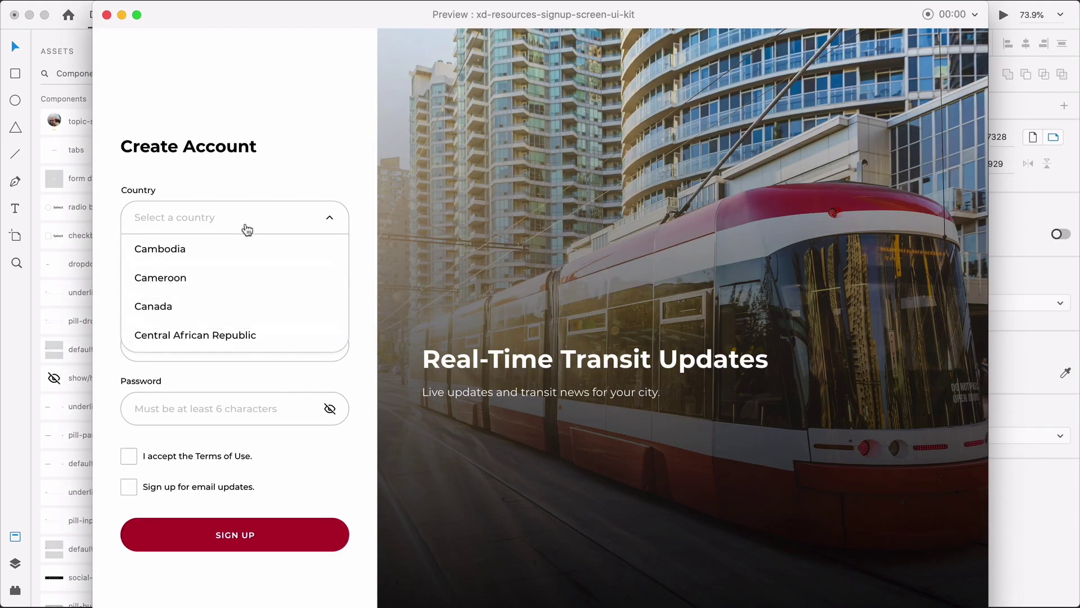
scroll(213, 311, "down", 3)
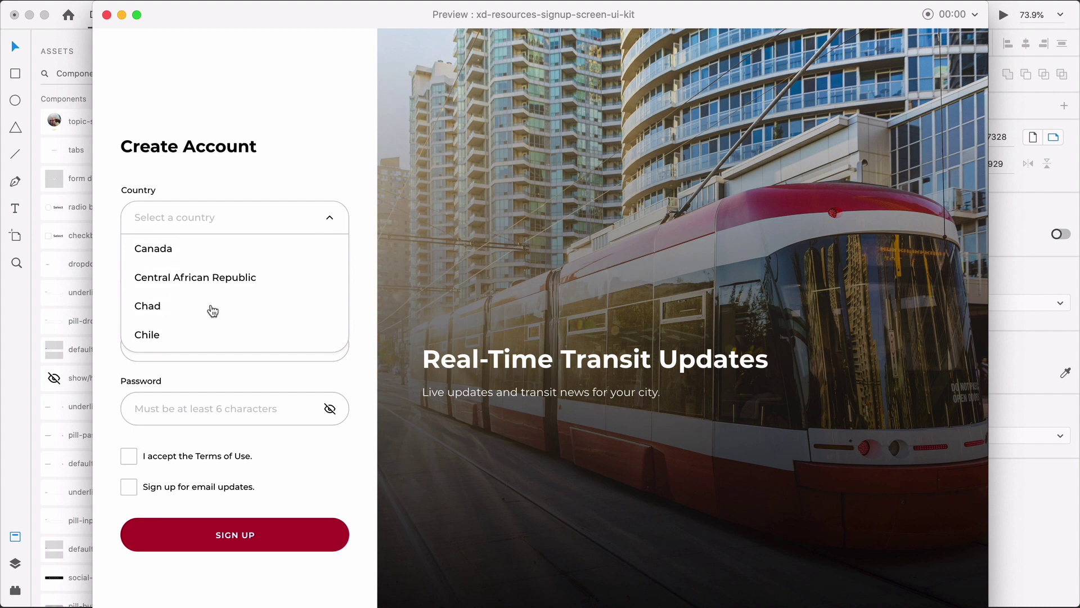
scroll(212, 311, "up", 3)
scroll(213, 310, "down", 2)
scroll(213, 310, "up", 2)
scroll(213, 310, "down", 2)
scroll(213, 310, "up", 2)
scroll(213, 310, "down", 2)
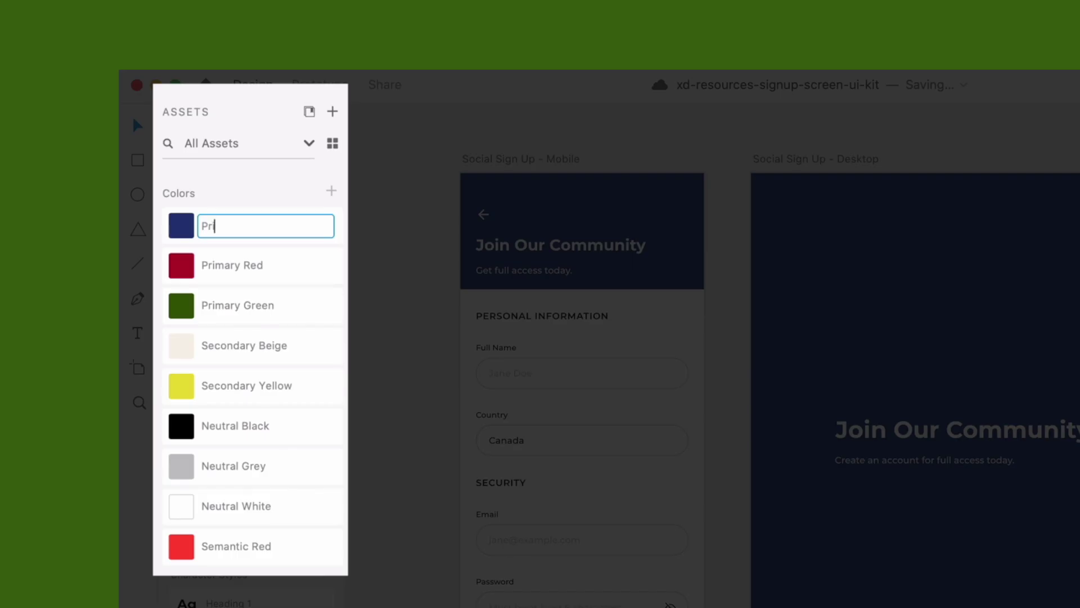
type("mary Blue")
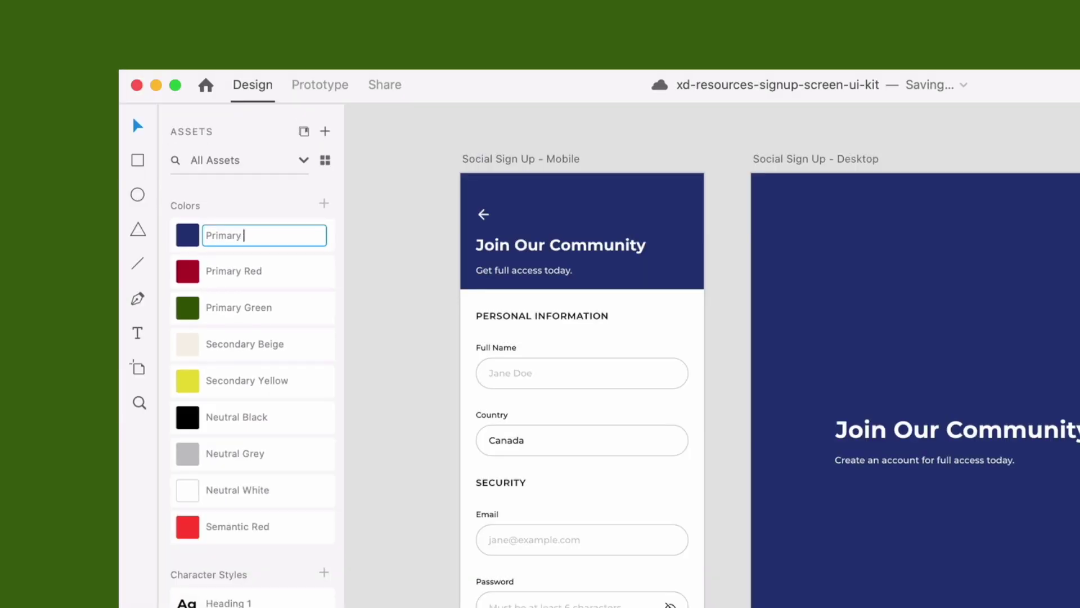
- Confirm the previous colour name and start renaming the #365A0C colour
key("Return")
left_click(976, 256)
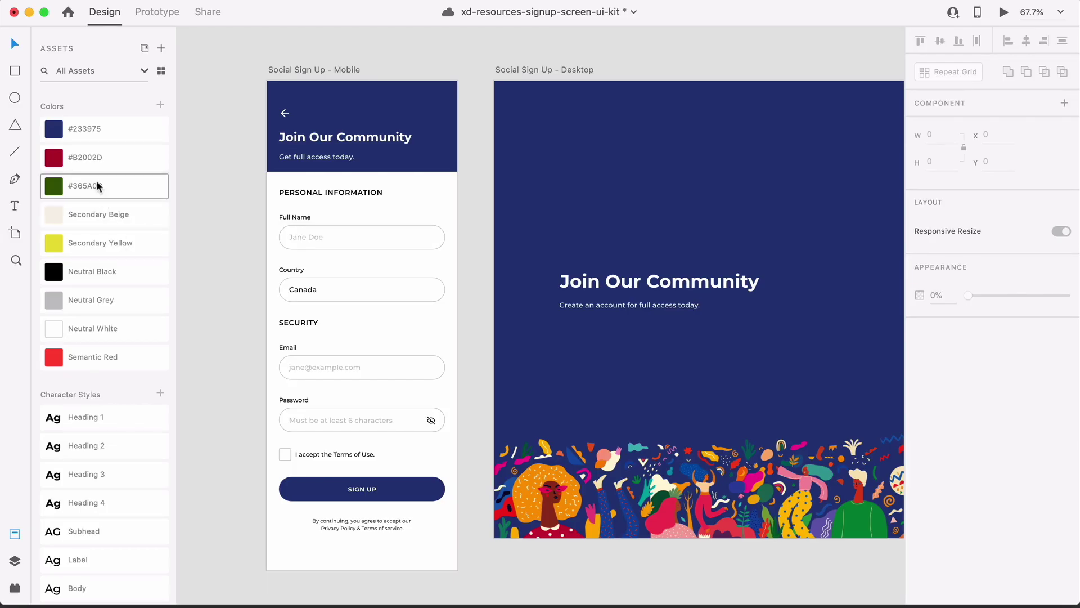
double_click(97, 186)
type("Primary Green")
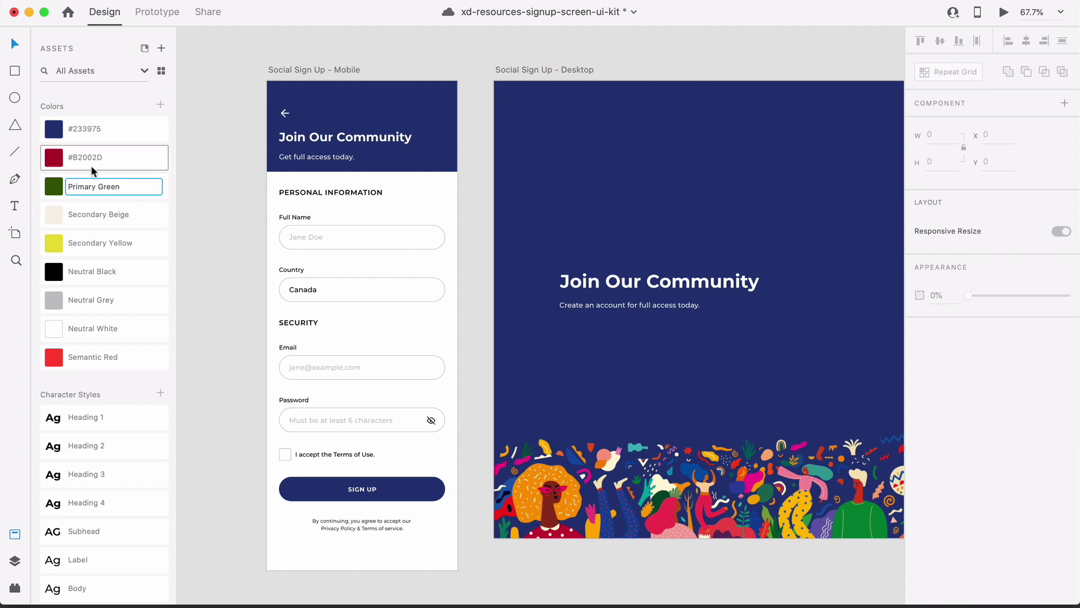
- Rename #B2002D to Primary Red and #233975 to Primary Blue
double_click(92, 158)
type("Primary Red")
double_click(94, 121)
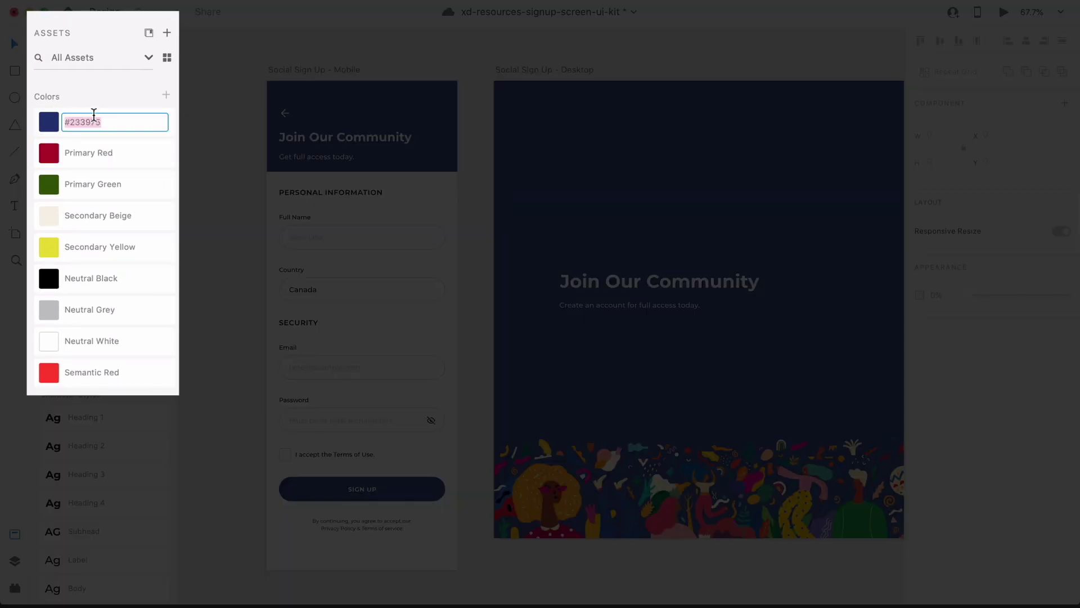
key("BackSpace")
type("Primary Blue")
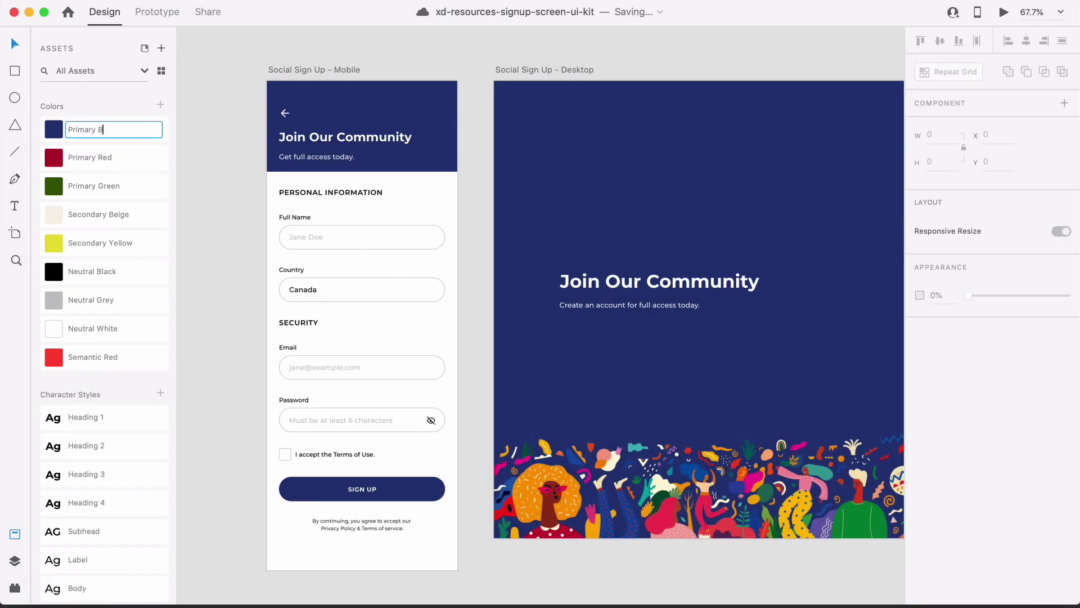
left_click(211, 139)
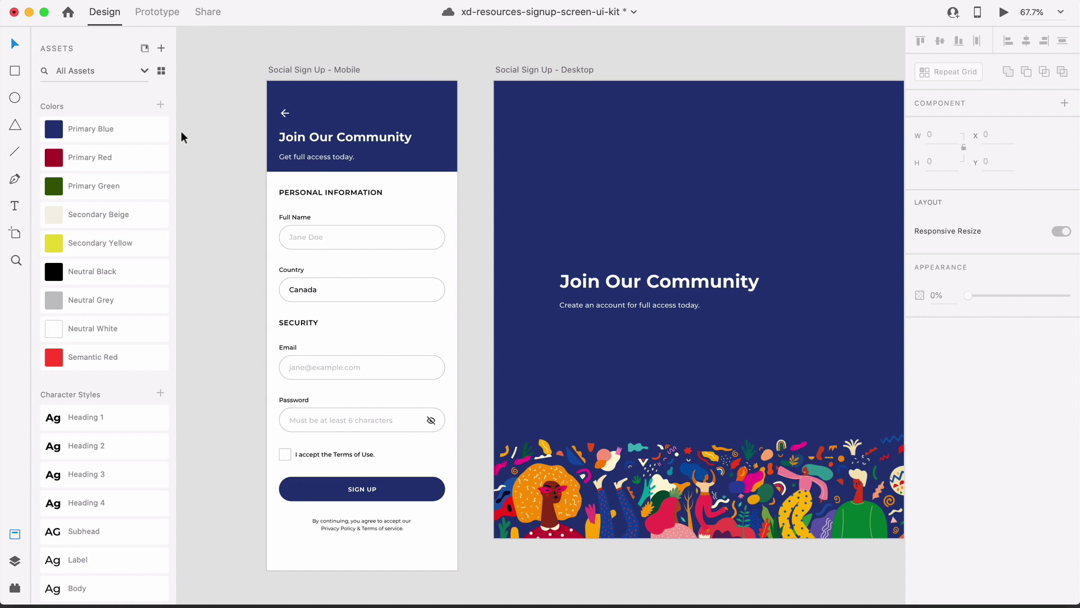
- Share the design with Development view and Web export, then show its CSS variables
left_click(205, 12)
left_click(1035, 153)
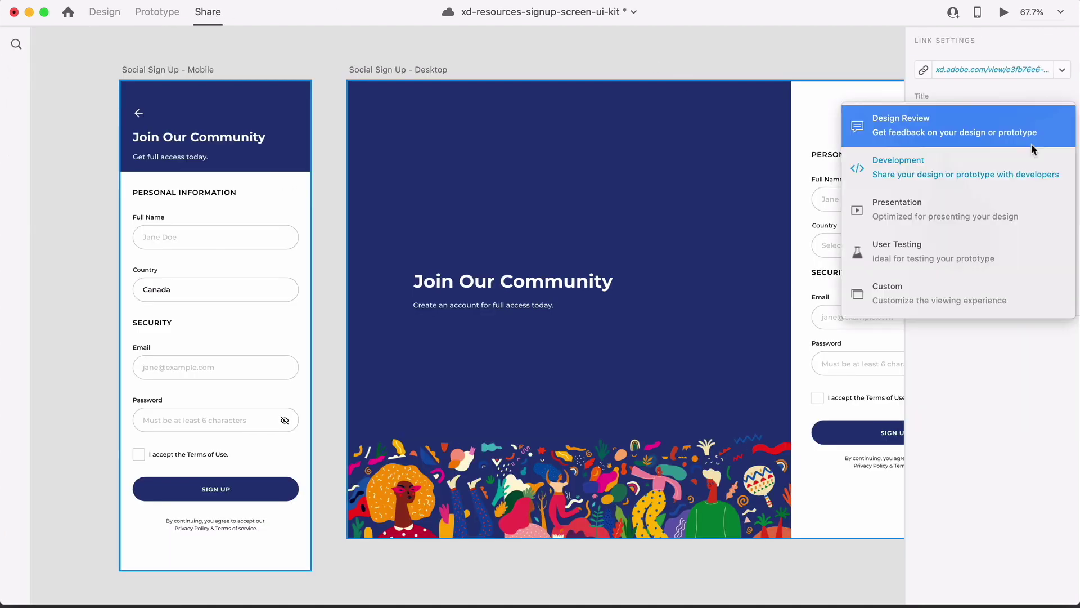
left_click(999, 177)
left_click(986, 181)
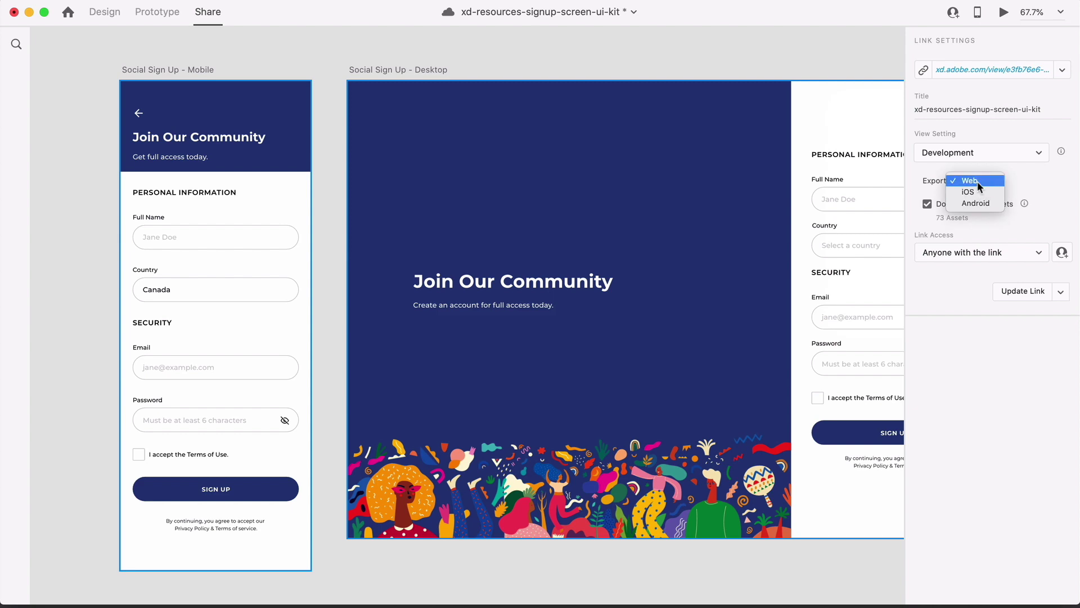
left_click(977, 181)
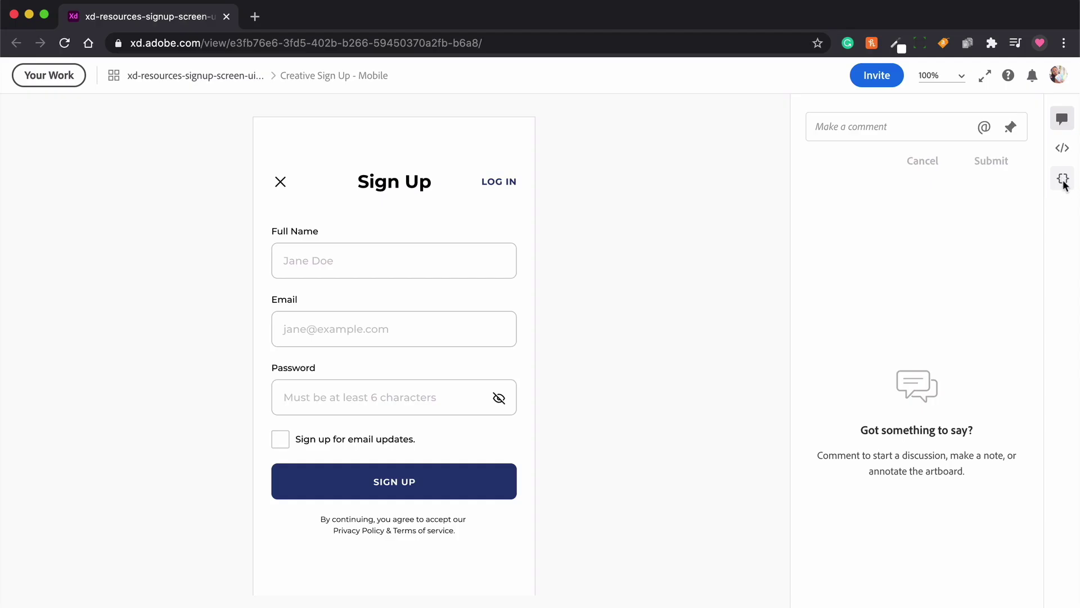
left_click(1066, 188)
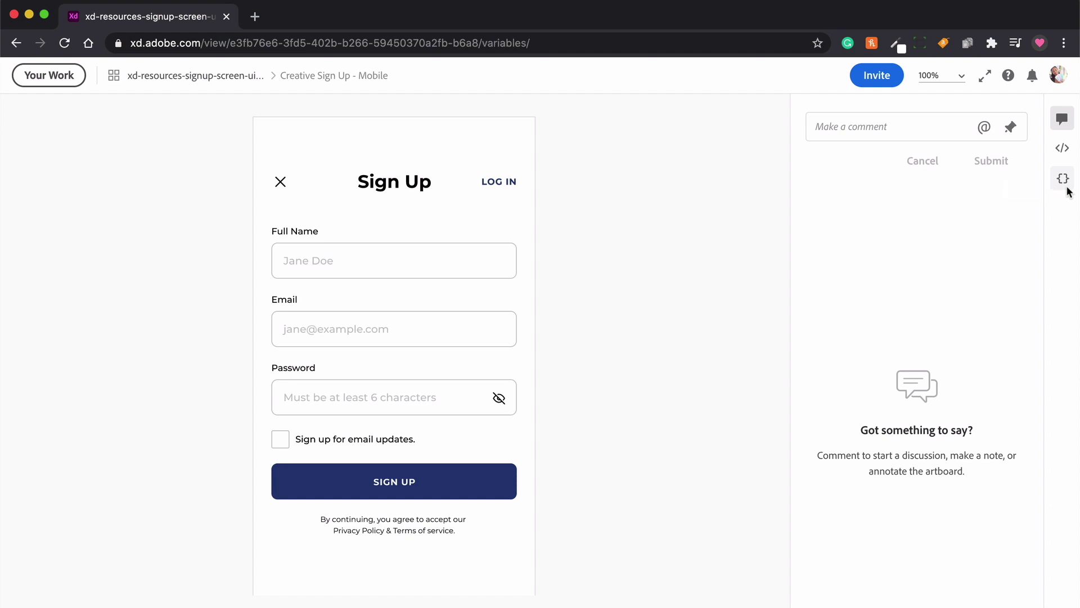